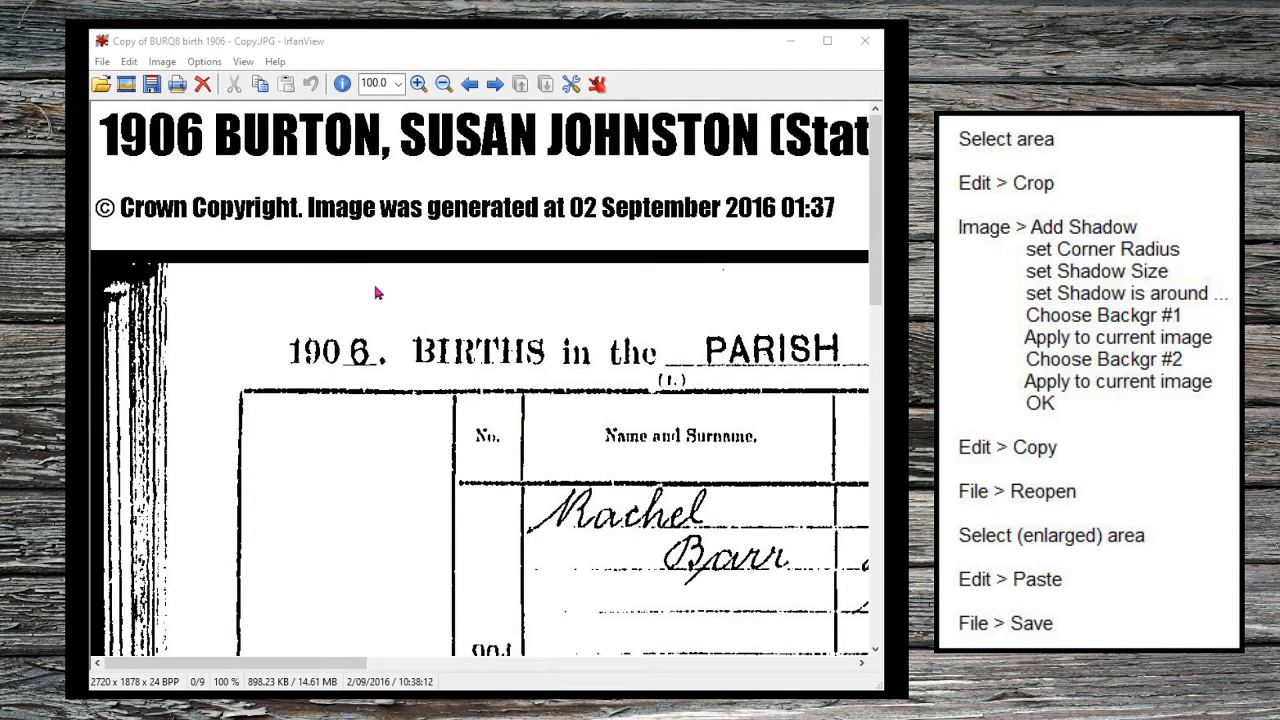
- Crop the scanned register page to the parents' details cell of entry 905, about 485 x 421 pixels
{"action": "left_click", "coordinate": [362, 40]}
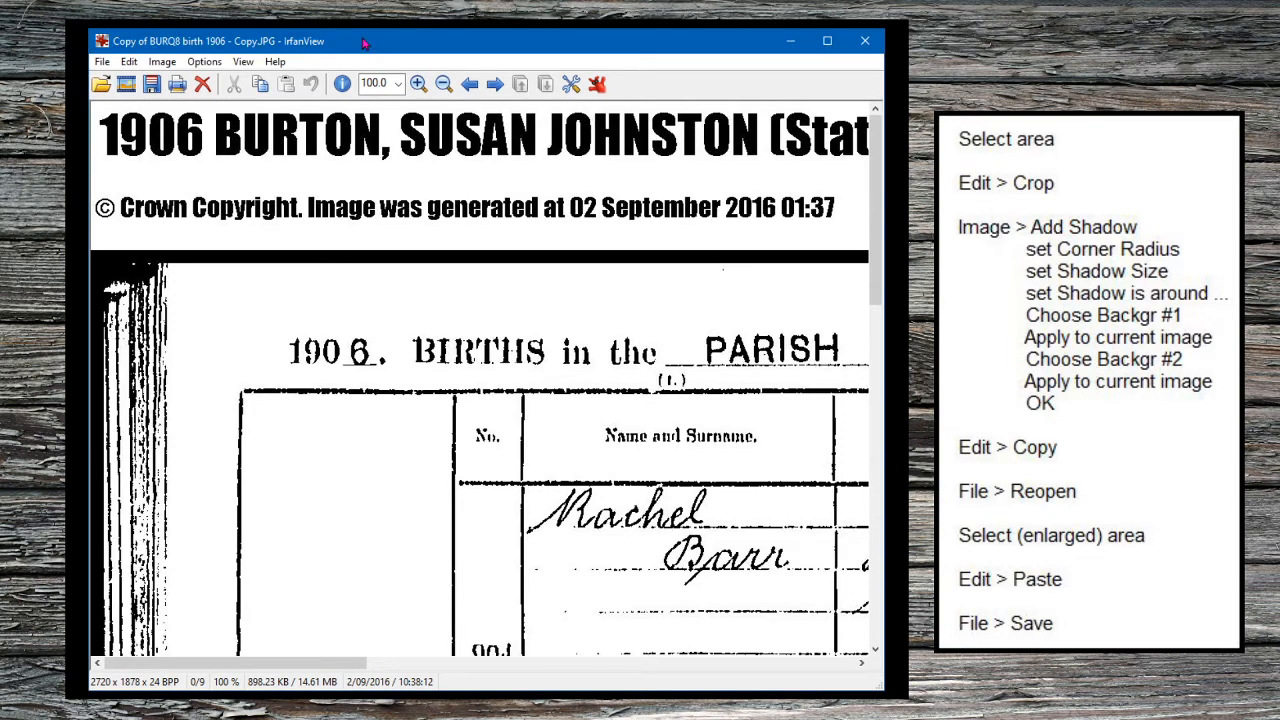
{"action": "left_click", "coordinate": [398, 84]}
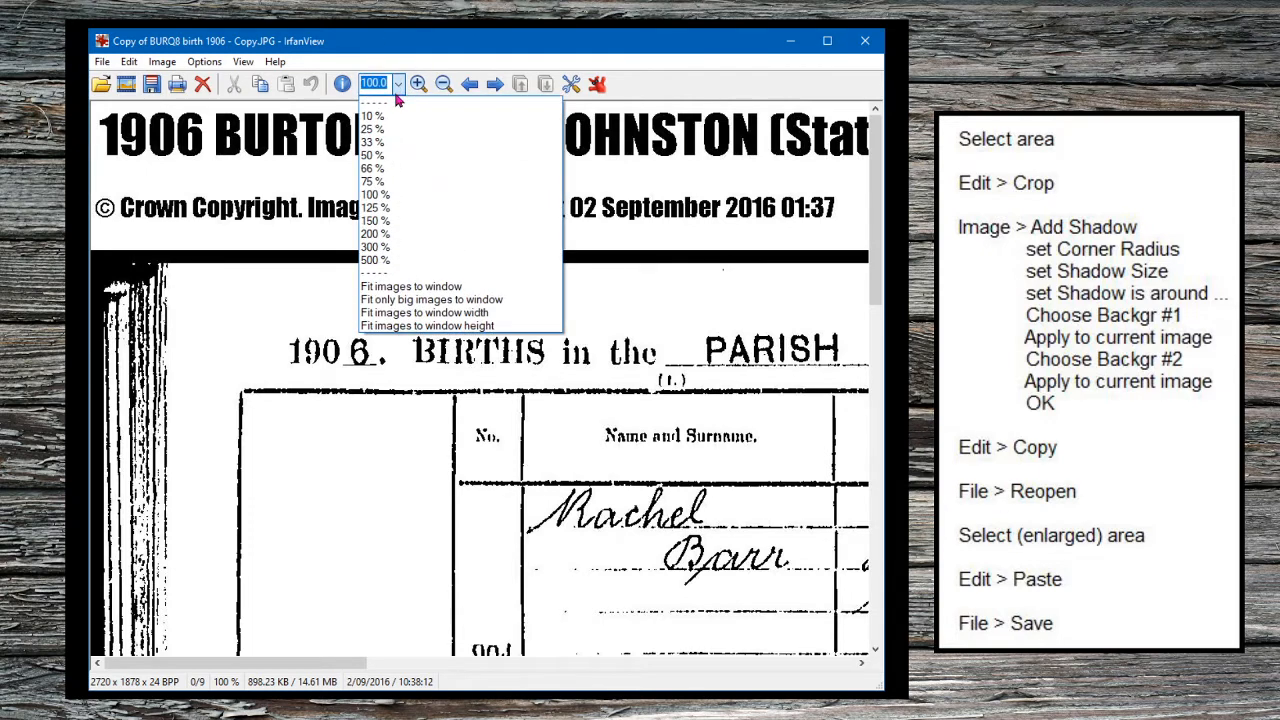
{"action": "left_click", "coordinate": [376, 146]}
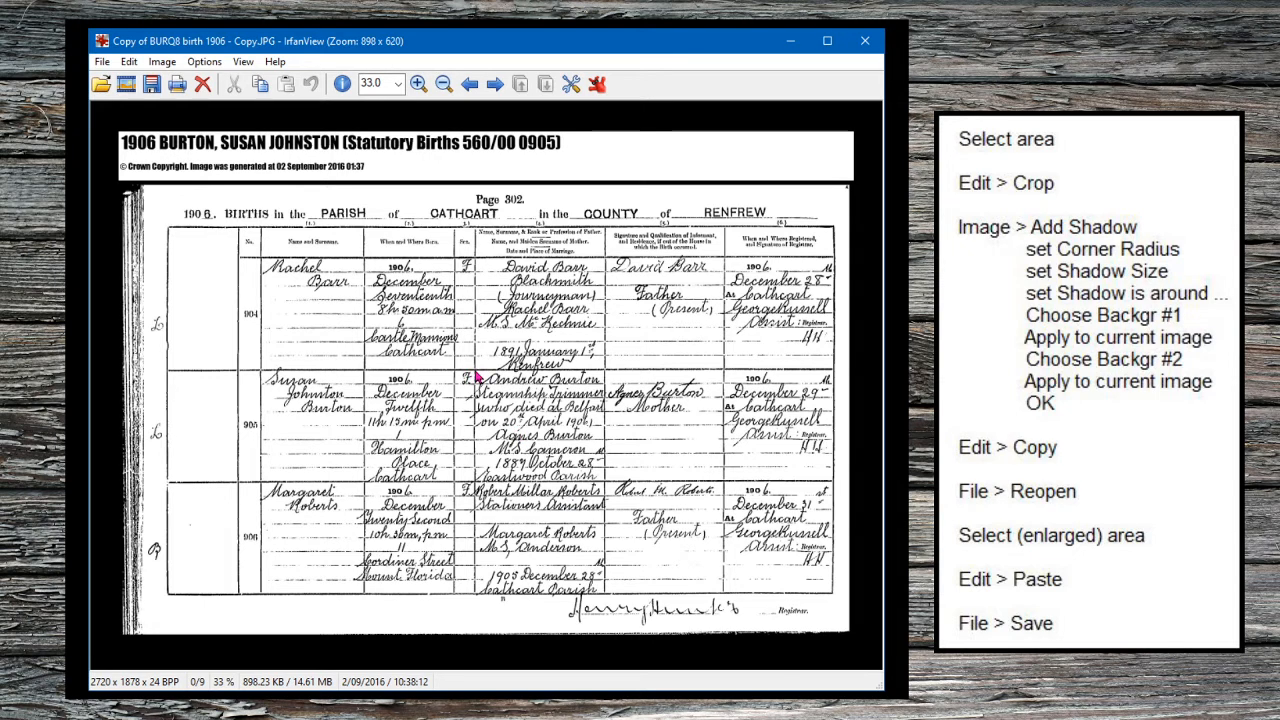
{"action": "left_click_drag", "start_coordinate": [478, 376], "coordinate": [607, 489]}
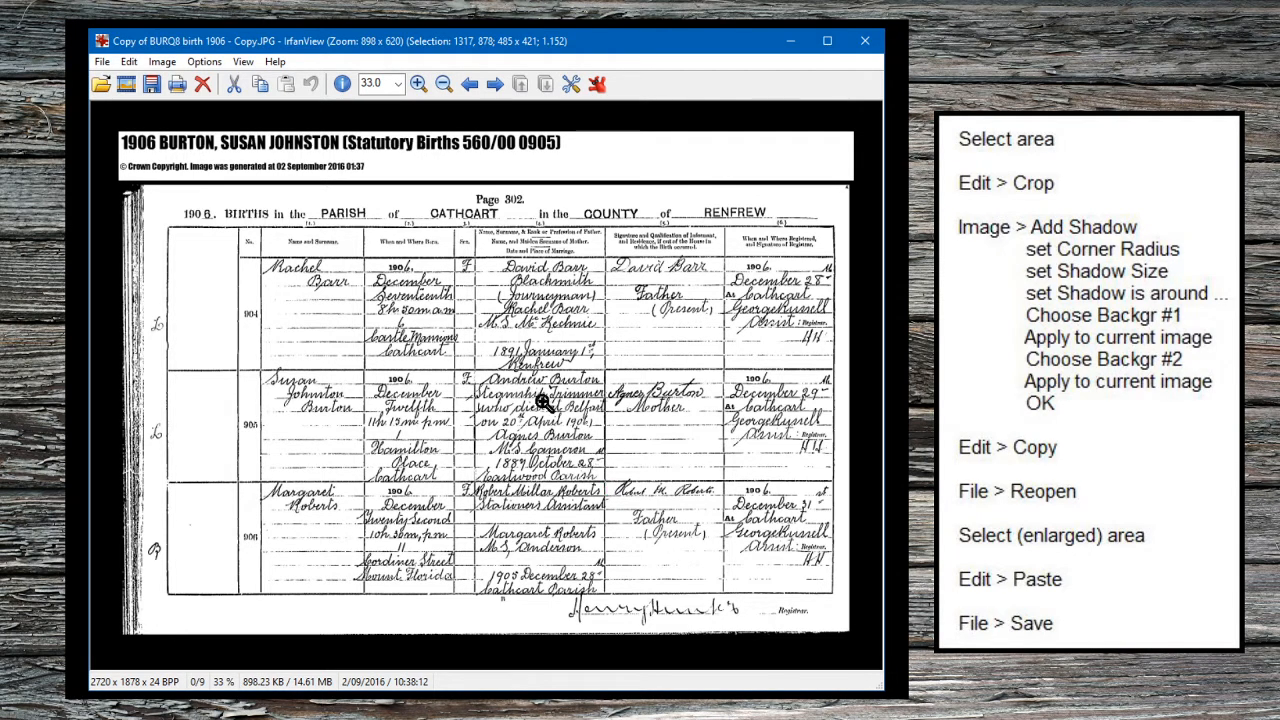
{"action": "left_click", "coordinate": [130, 62]}
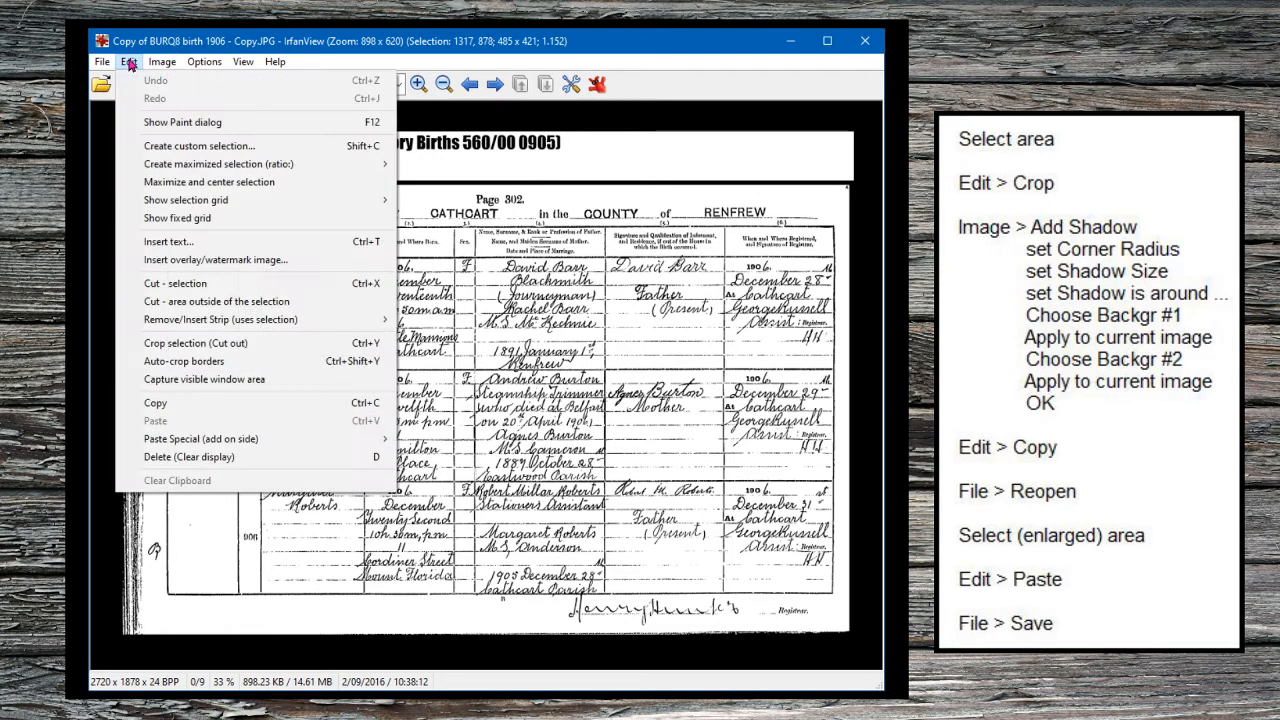
{"action": "left_click", "coordinate": [255, 347]}
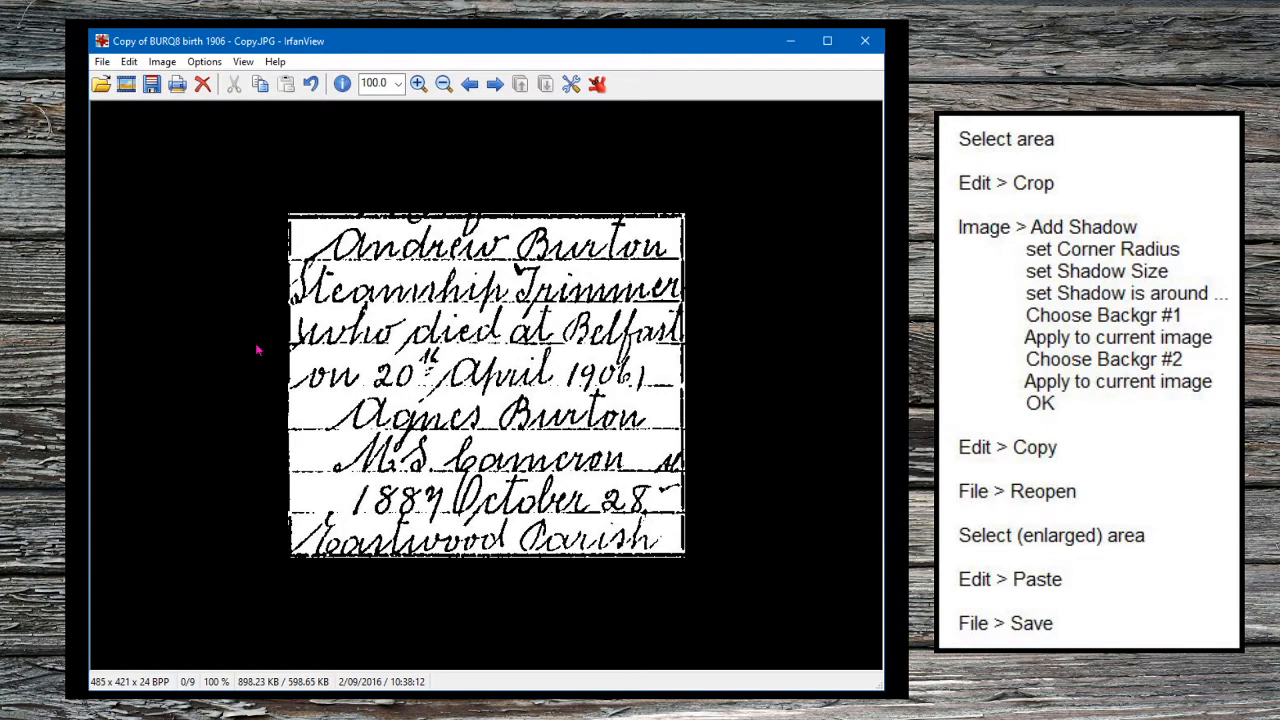
- Apply a rounded-rectangle shadow around the cropped image with an orange background, corner radius 15 and shadow size 15 pixels
{"action": "left_click", "coordinate": [160, 62]}
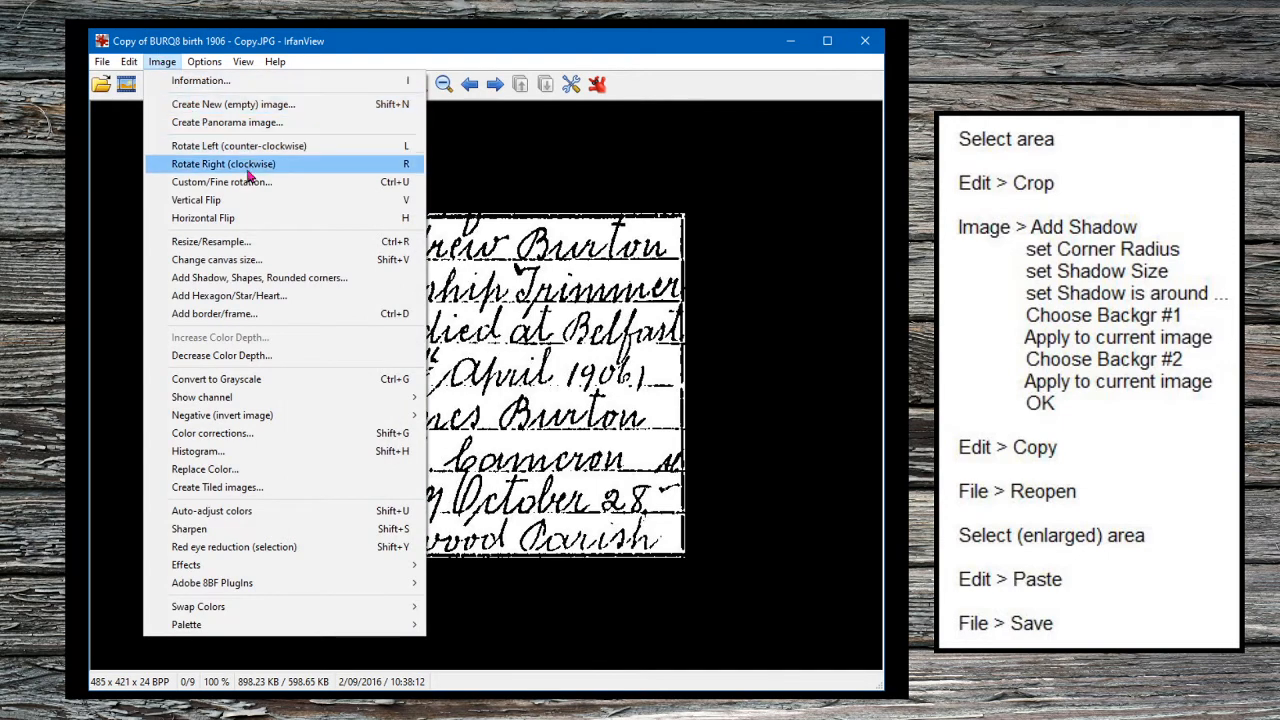
{"action": "left_click", "coordinate": [370, 281]}
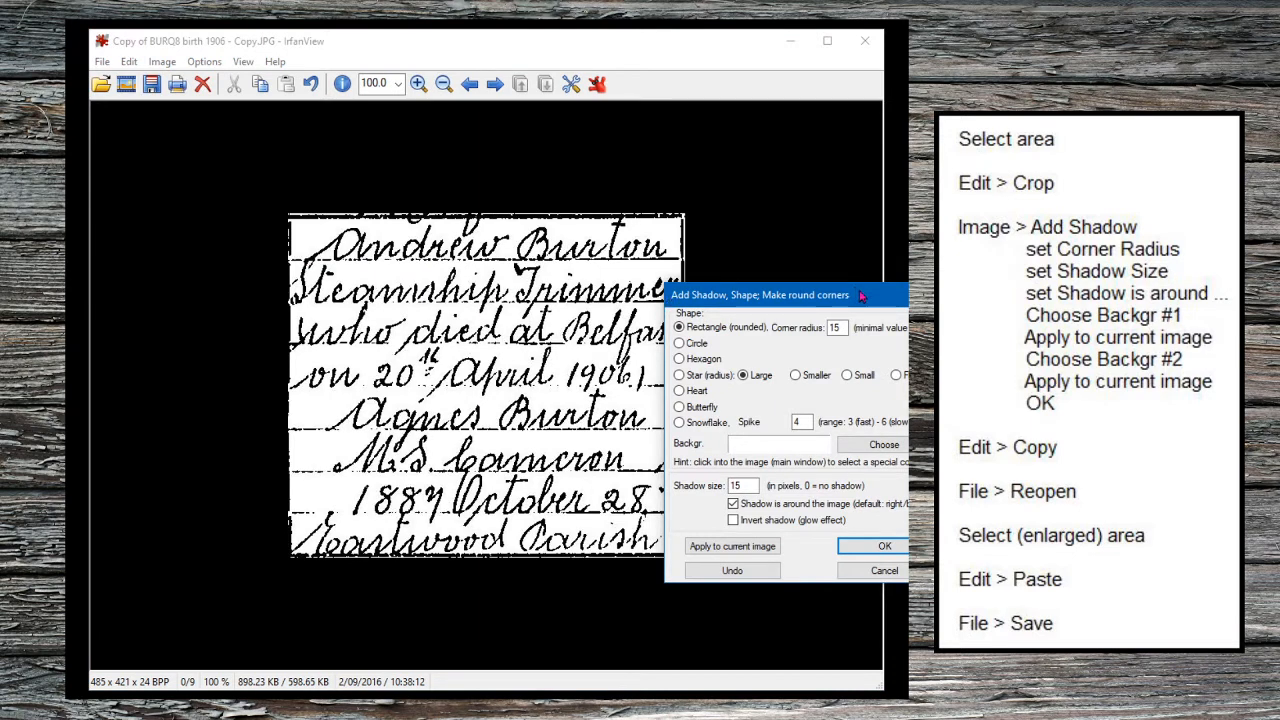
{"action": "left_click_drag", "start_coordinate": [845, 290], "coordinate": [673, 276]}
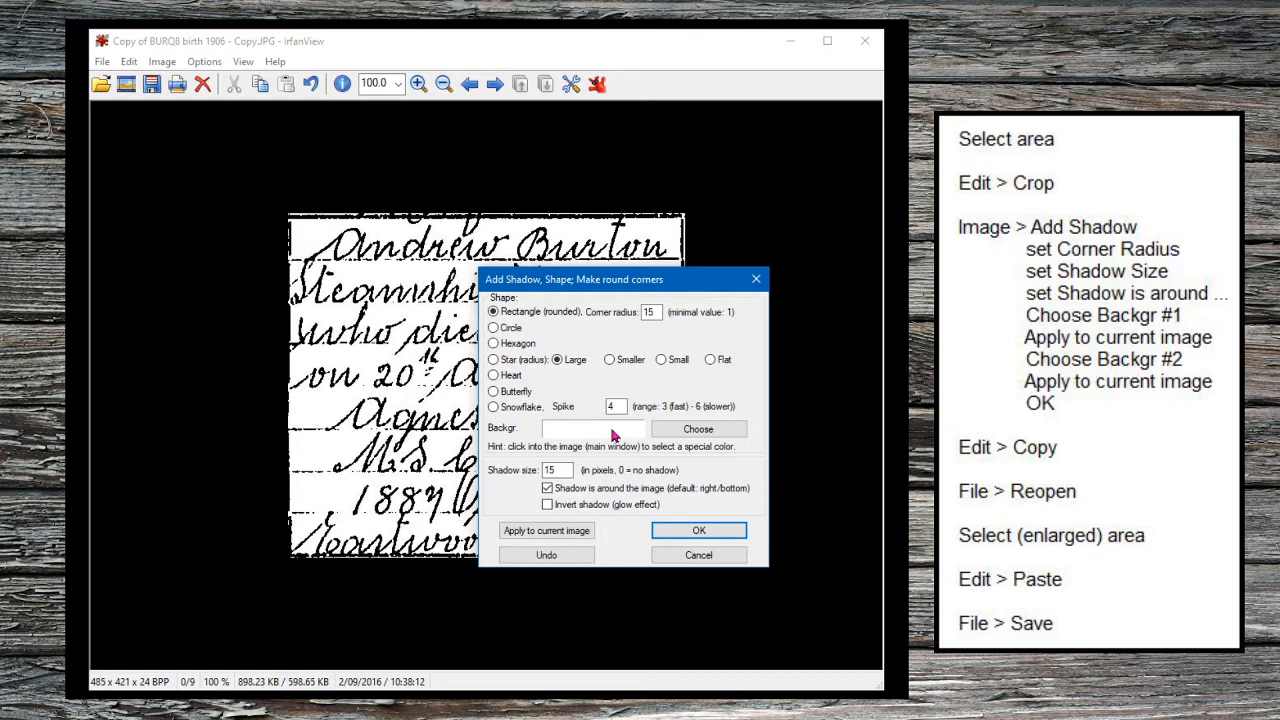
{"action": "left_click", "coordinate": [696, 431]}
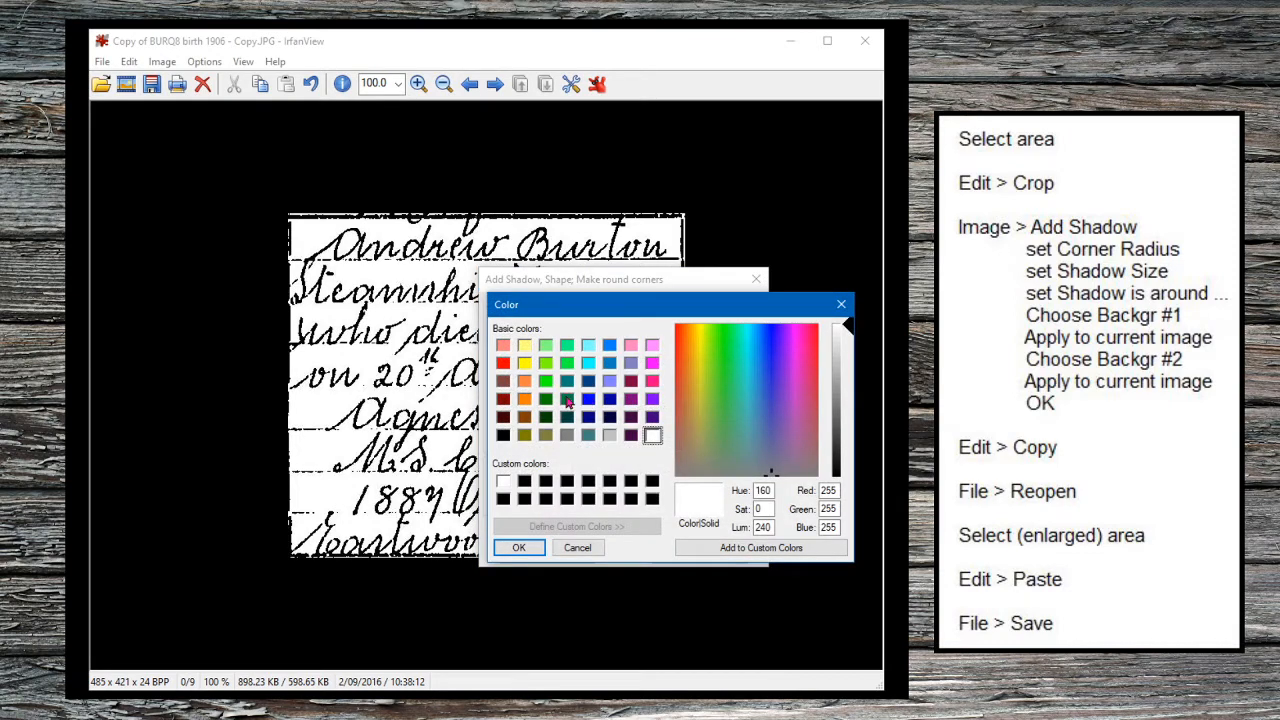
{"action": "left_click", "coordinate": [524, 382]}
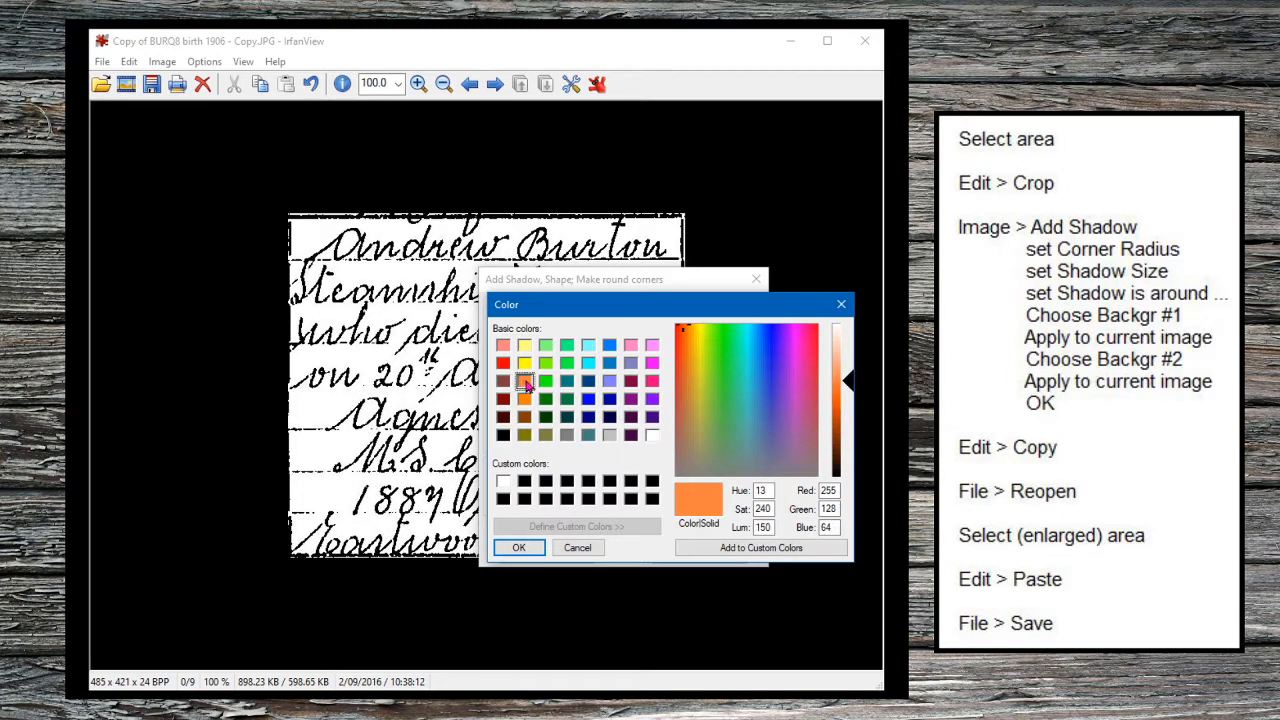
{"action": "left_click", "coordinate": [521, 548]}
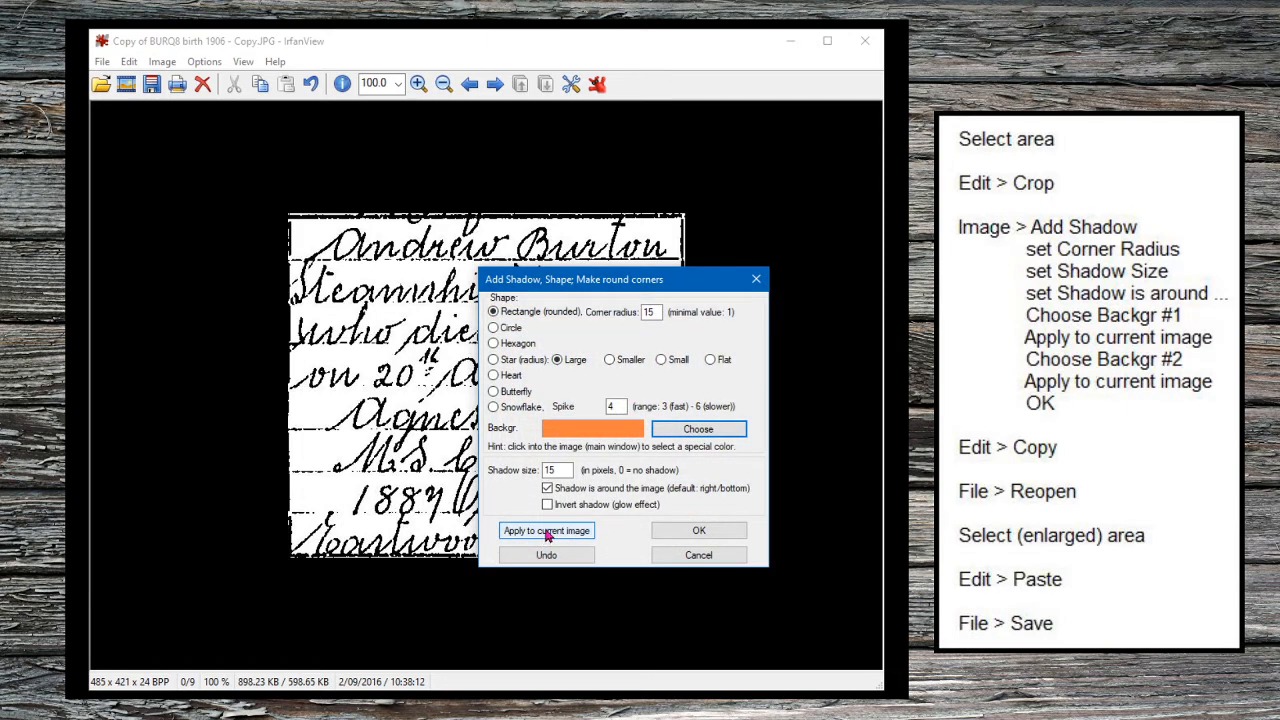
{"action": "left_click", "coordinate": [548, 535]}
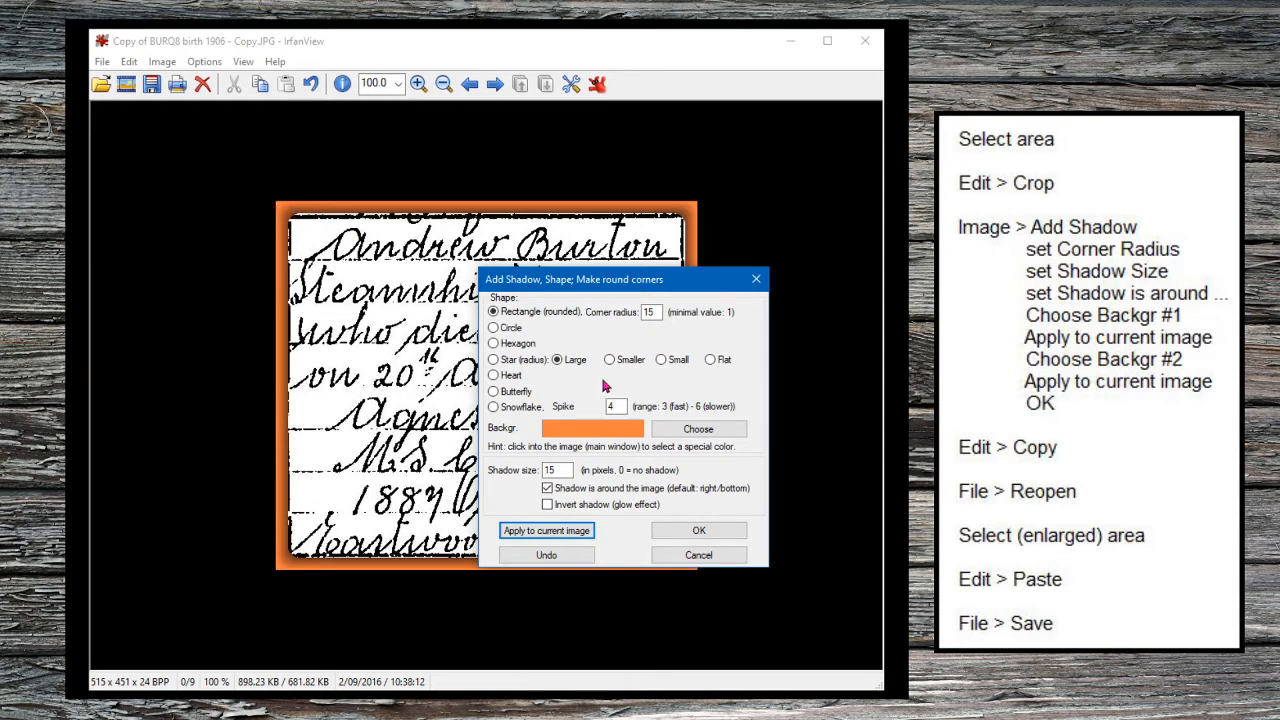
- Apply a second shadow around the orange-framed image using a white background and accept the result
{"action": "left_click", "coordinate": [694, 430]}
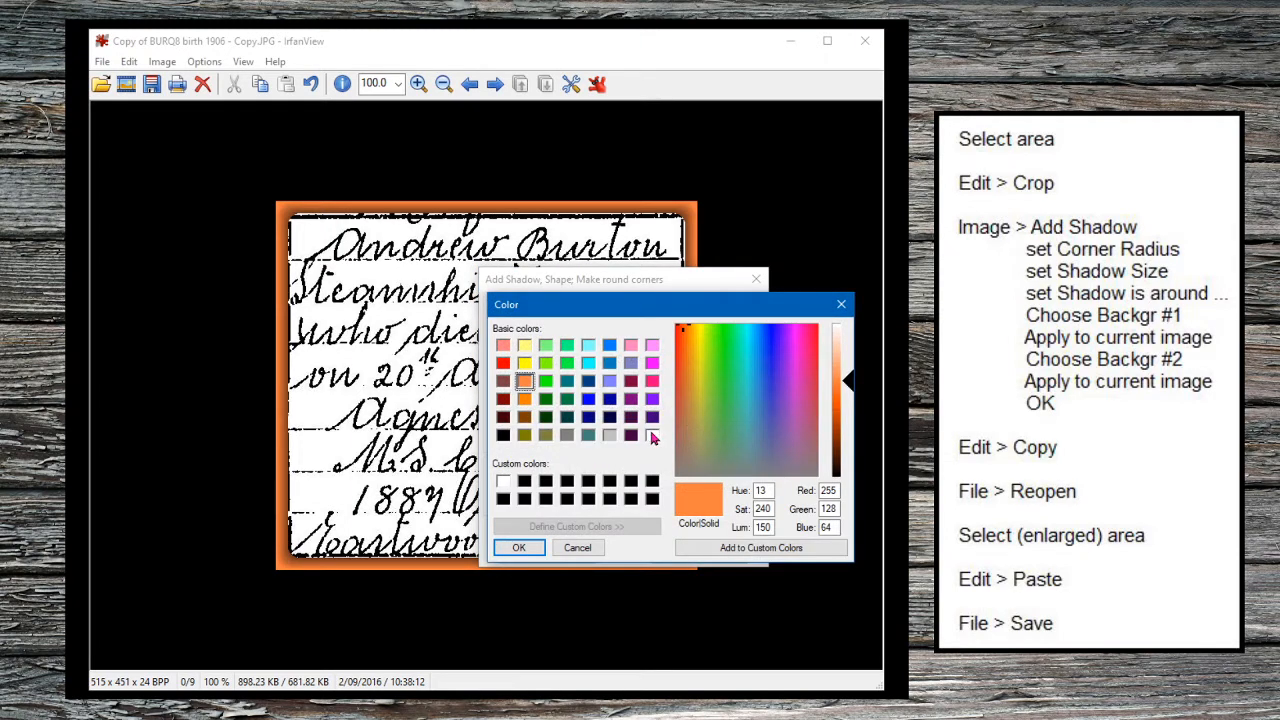
{"action": "left_click", "coordinate": [651, 435]}
{"action": "left_click", "coordinate": [518, 549]}
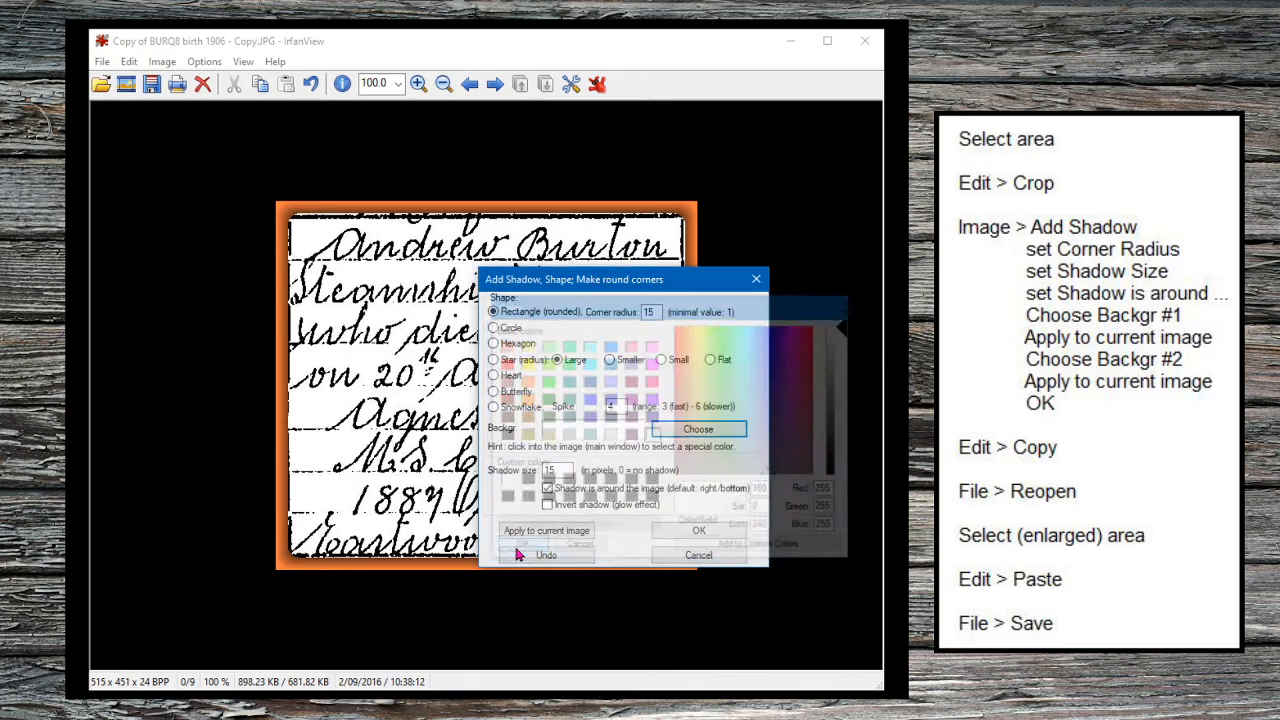
{"action": "left_click", "coordinate": [536, 532]}
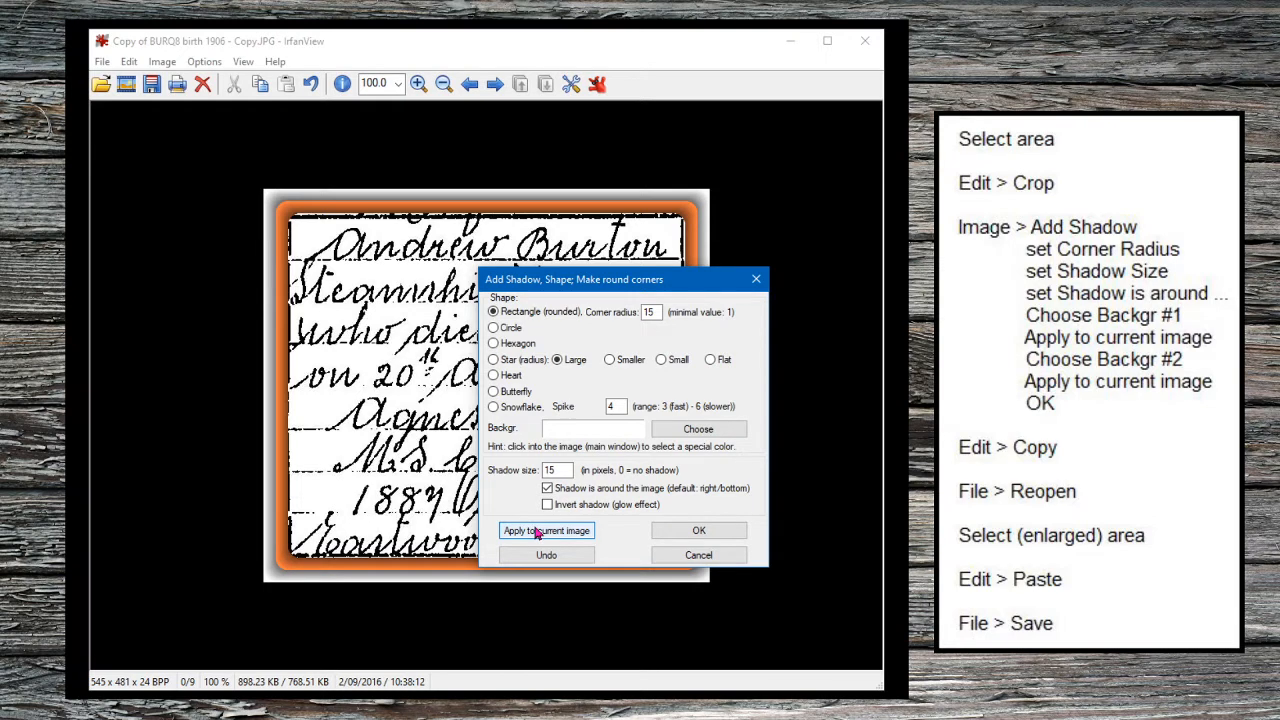
{"action": "left_click", "coordinate": [700, 531]}
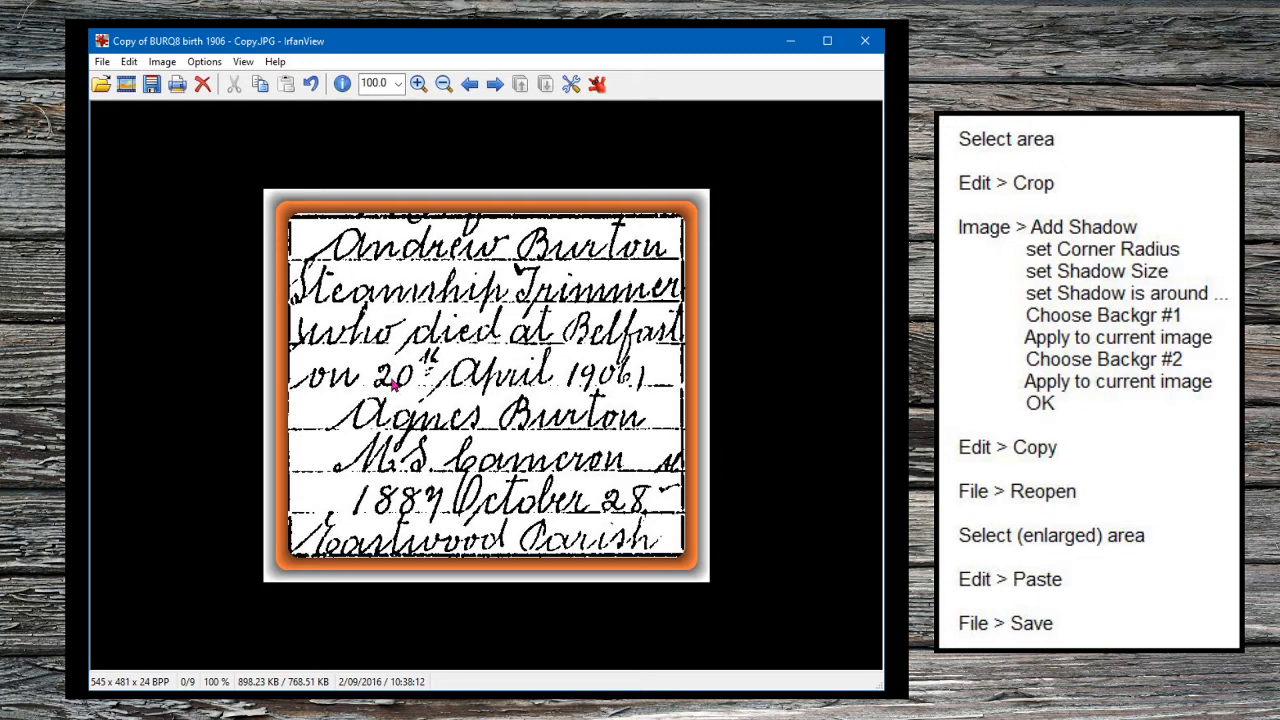
- Copy the framed excerpt to the clipboard and reopen the original full-page image
{"action": "left_click", "coordinate": [131, 62]}
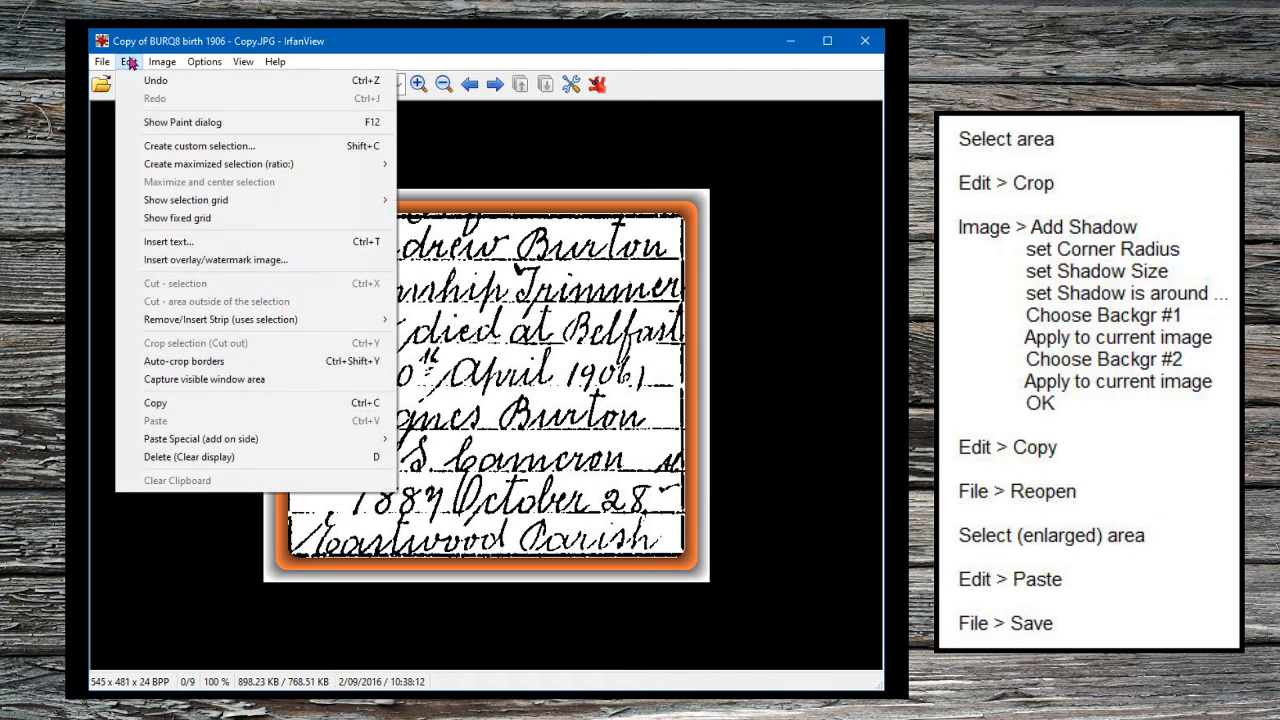
{"action": "left_click", "coordinate": [157, 403]}
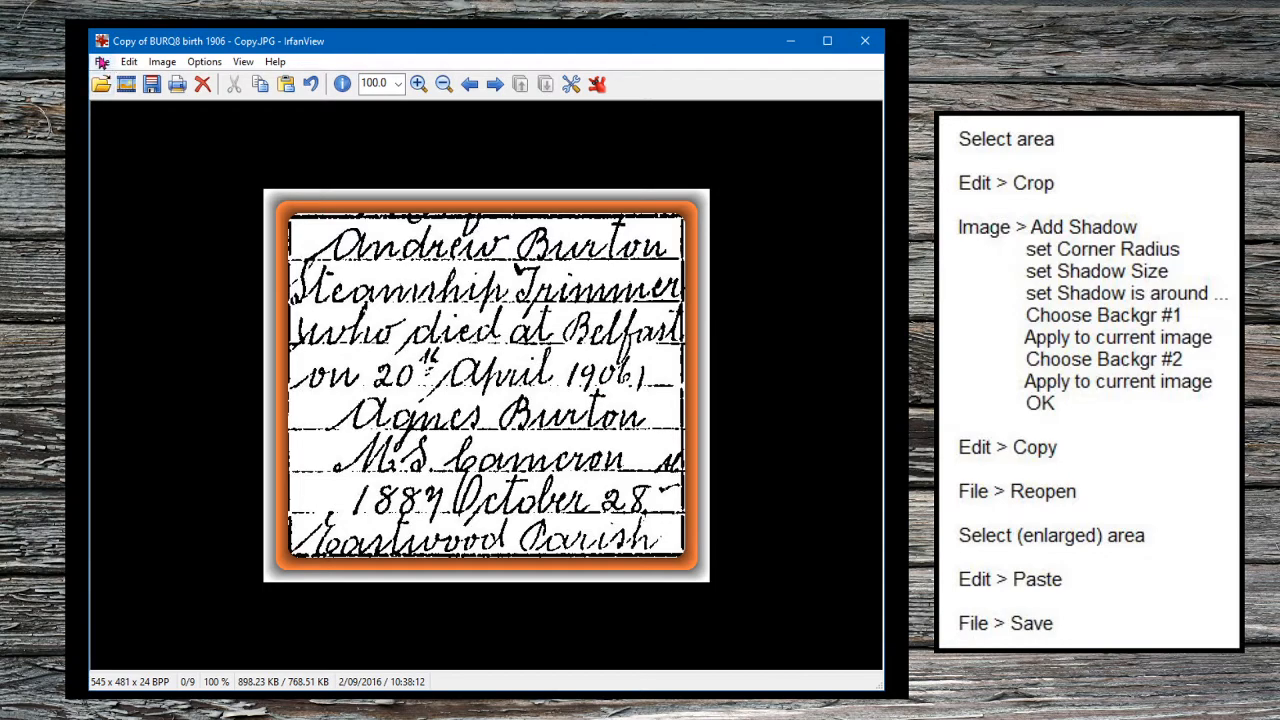
{"action": "left_click", "coordinate": [103, 62]}
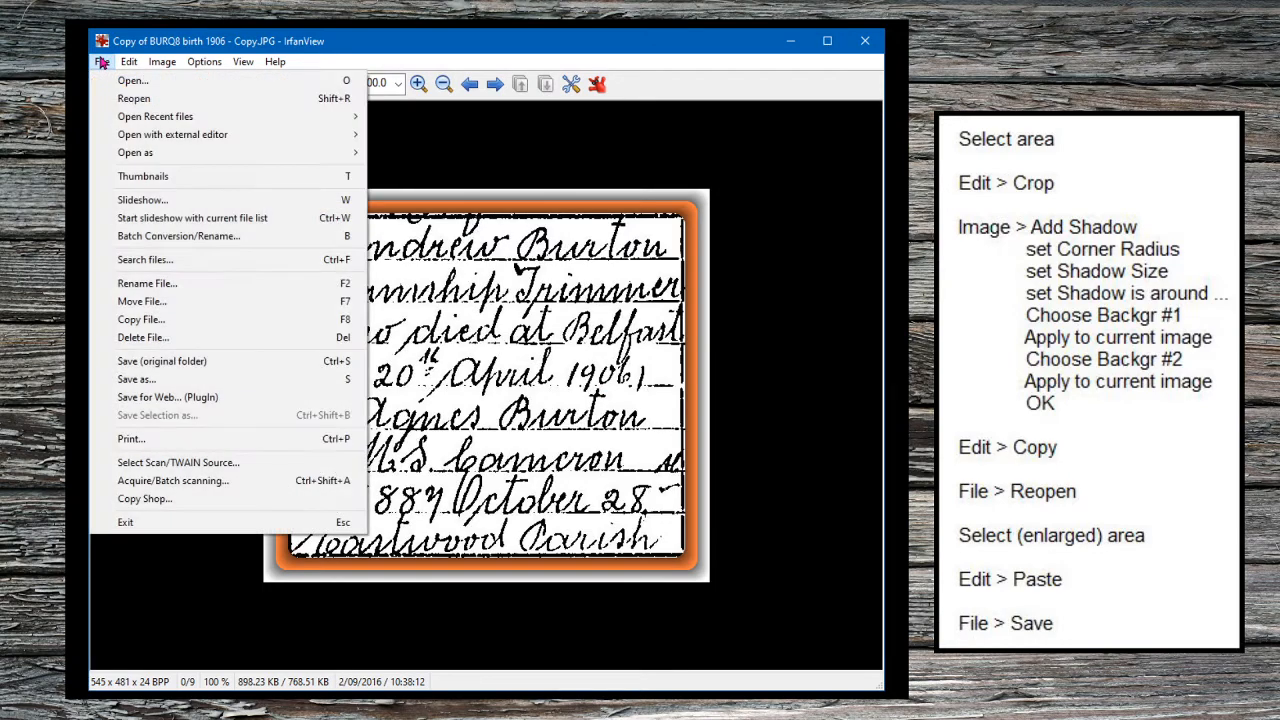
{"action": "left_click", "coordinate": [135, 98]}
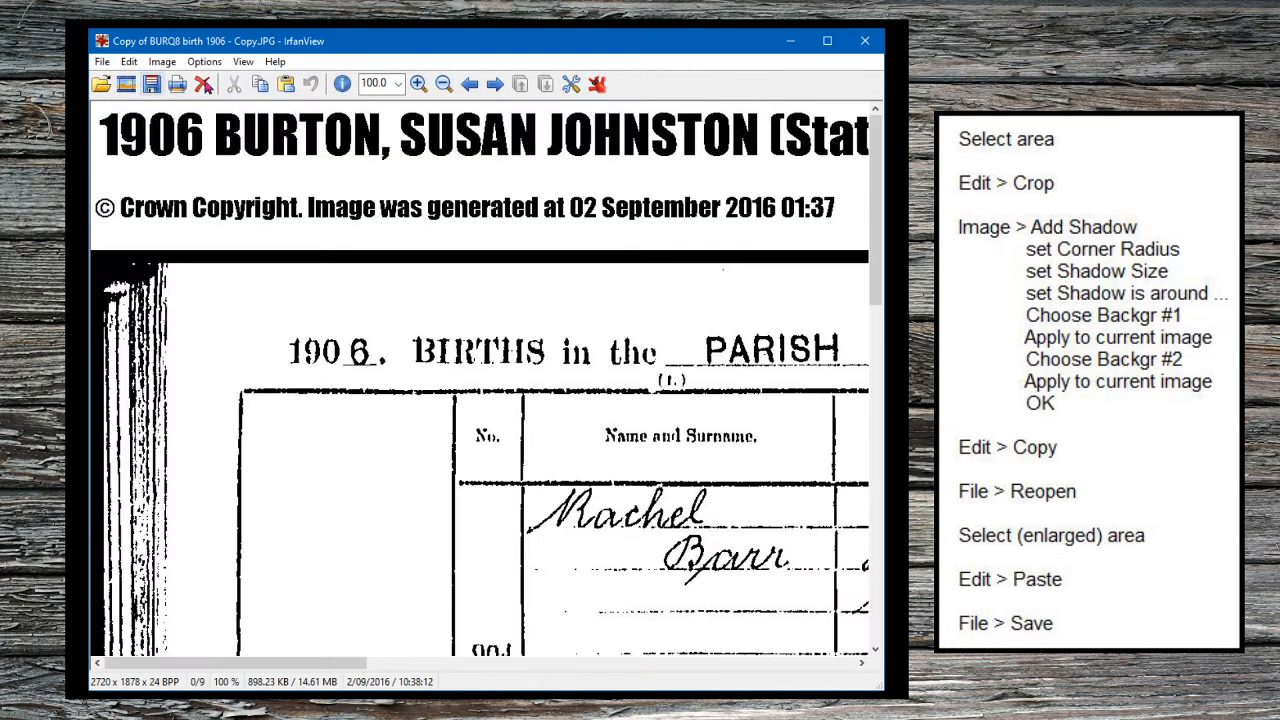
- Paste the framed excerpt into an enlarged selection of about 606 x 545 pixels around the parents' details cell of entry 905
{"action": "left_click", "coordinate": [398, 83]}
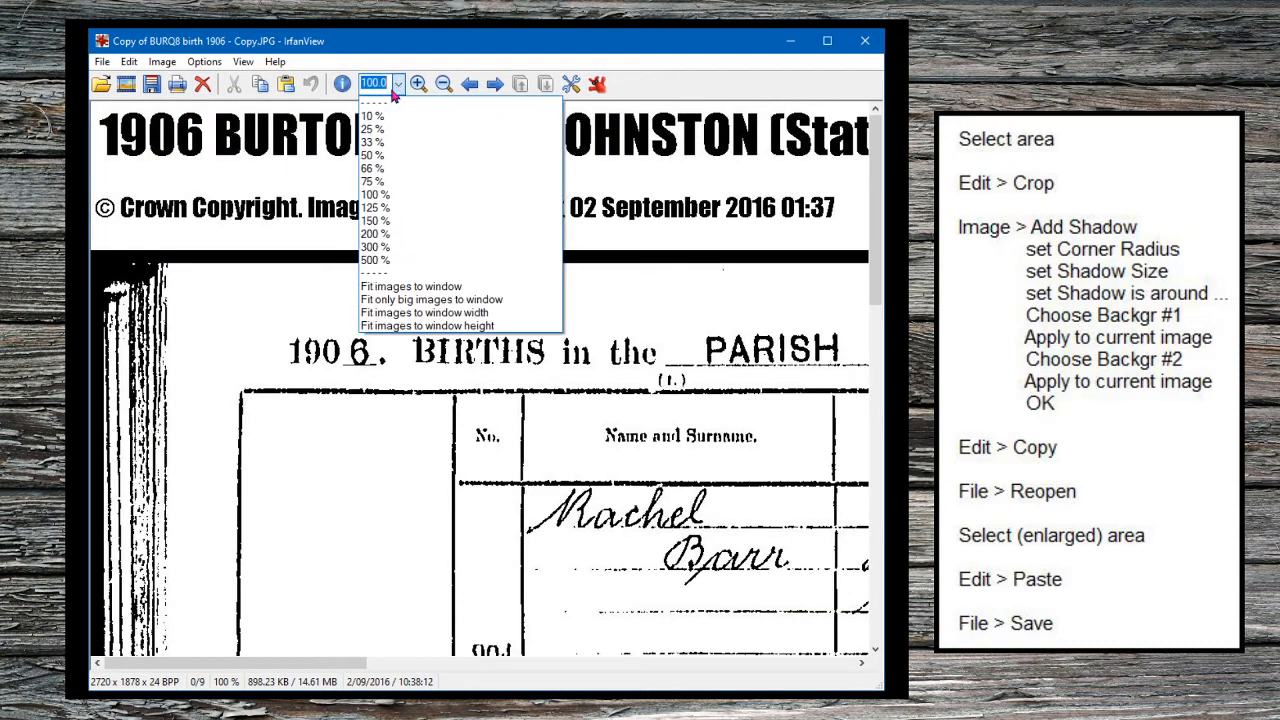
{"action": "left_click", "coordinate": [376, 143]}
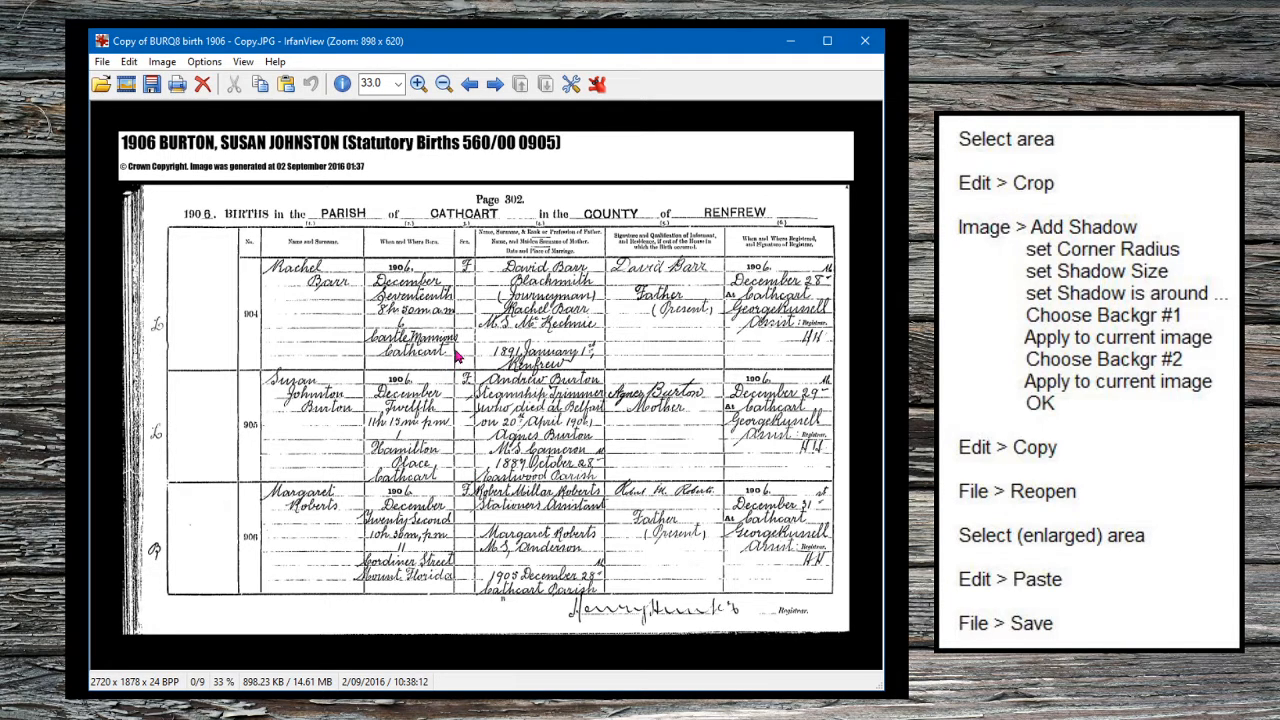
{"action": "left_click_drag", "start_coordinate": [455, 355], "coordinate": [620, 495]}
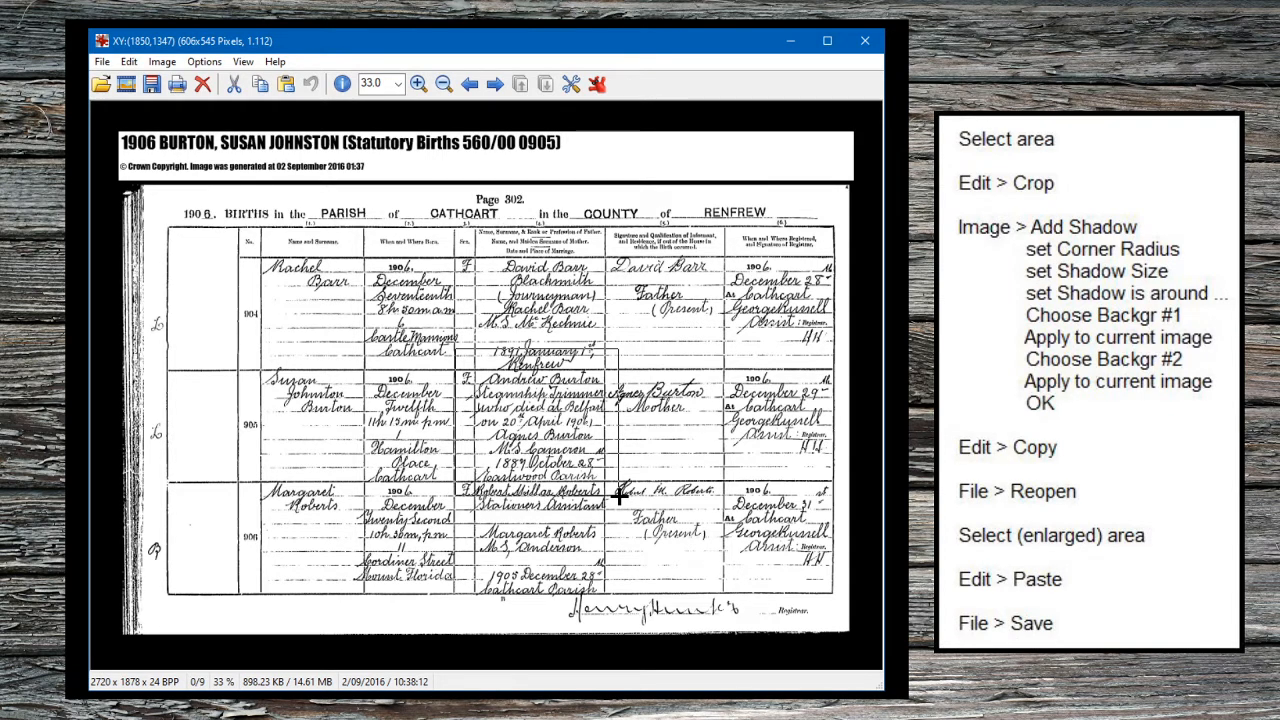
{"action": "left_click_drag", "start_coordinate": [620, 495], "coordinate": [620, 495]}
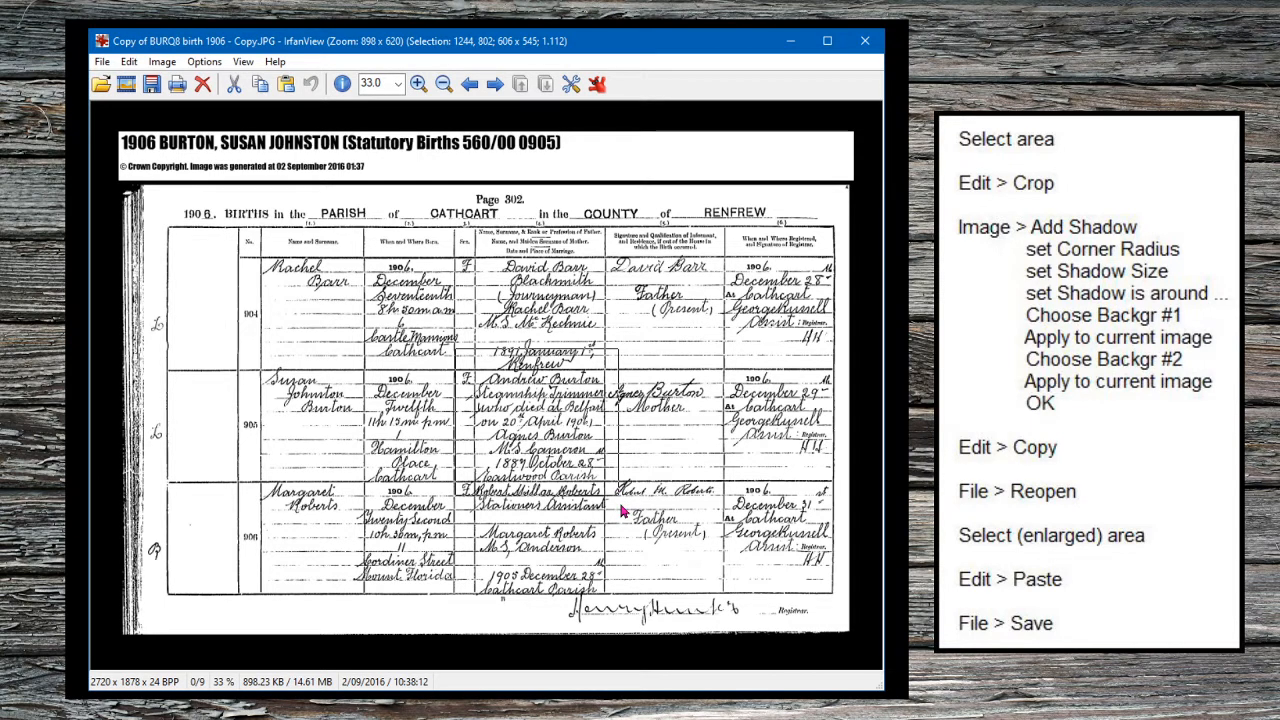
{"action": "left_click", "coordinate": [128, 63]}
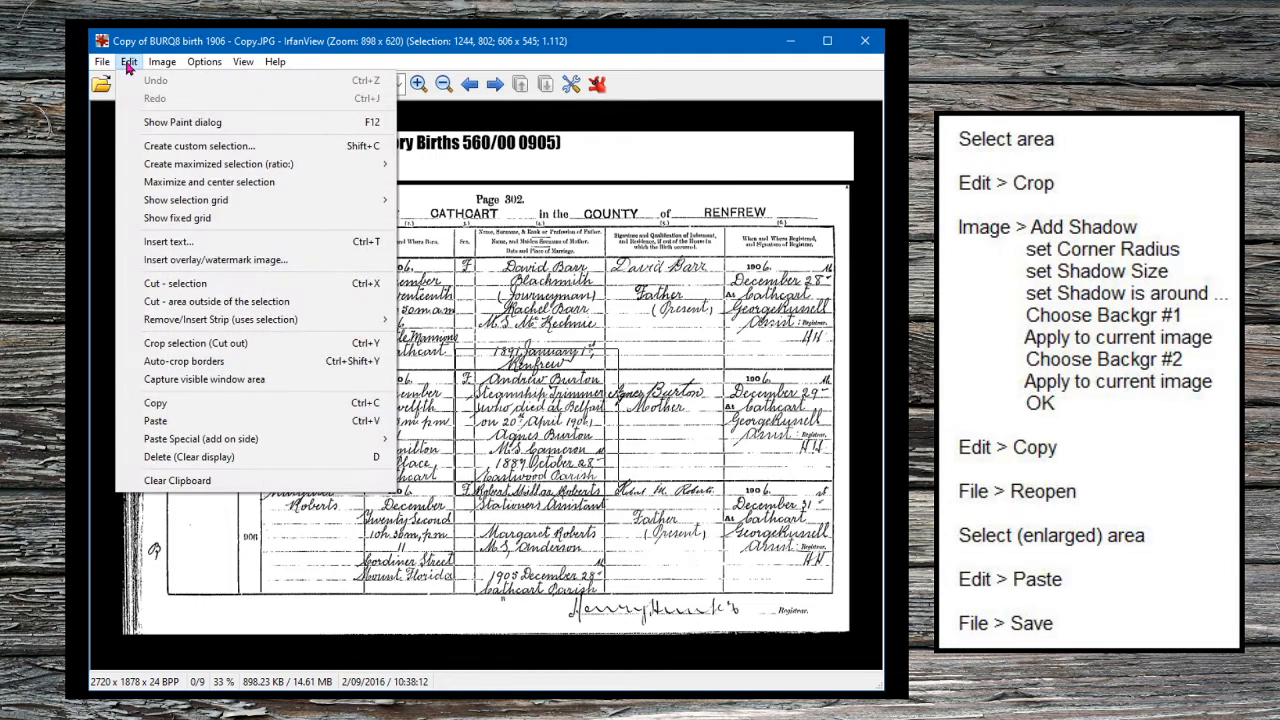
{"action": "left_click", "coordinate": [158, 421]}
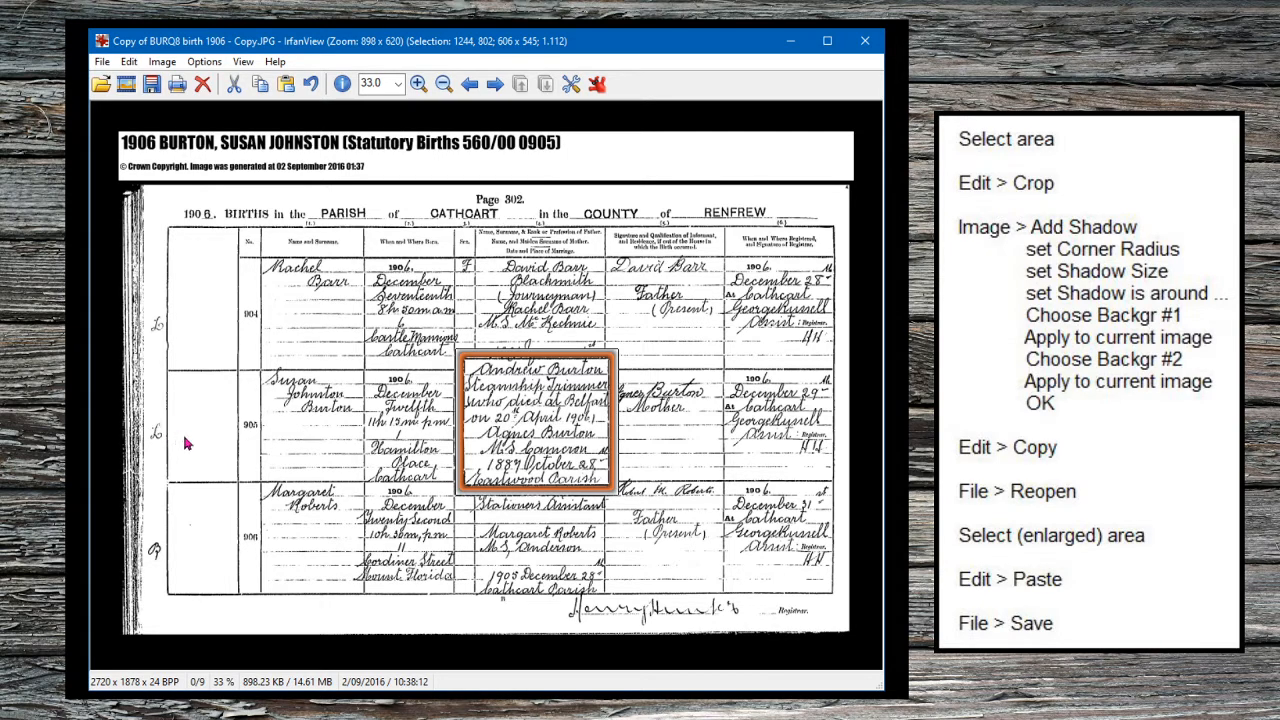
- Save the edited page as a new JPG named "highlighted BURQ8 birth 1906 - Copy" in the OBS assets folder
{"action": "left_click", "coordinate": [103, 63]}
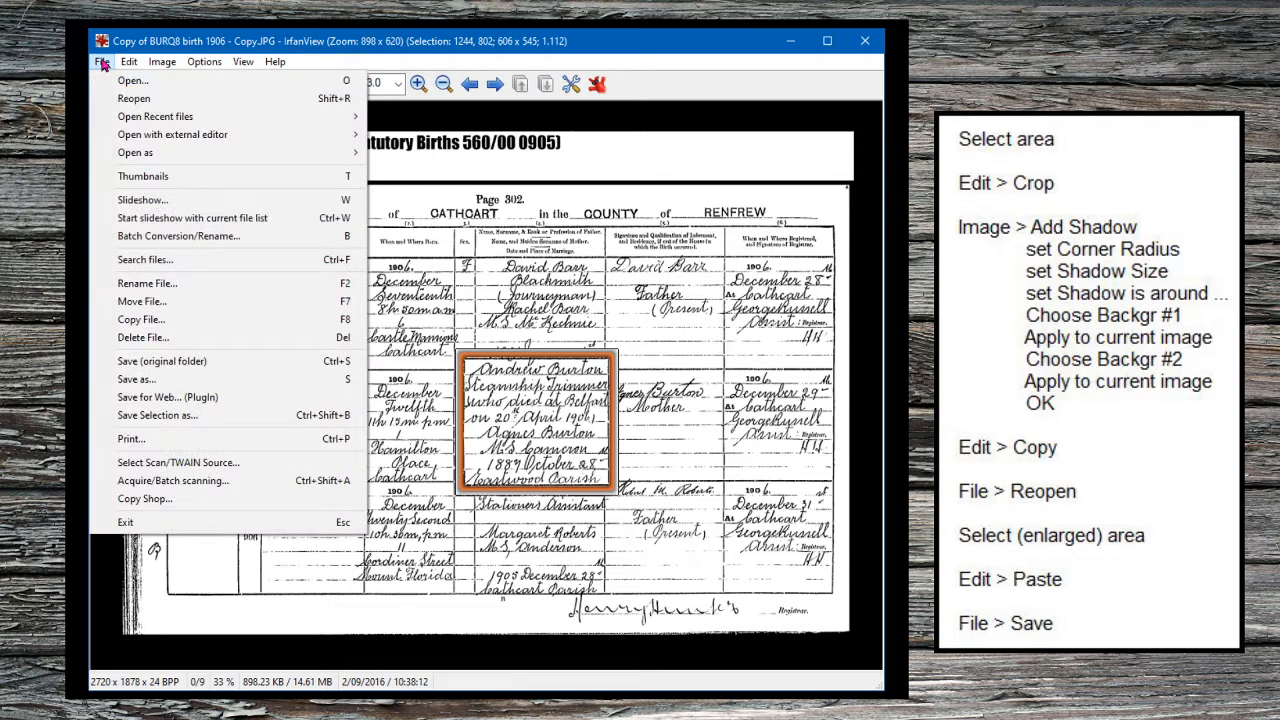
{"action": "left_click", "coordinate": [138, 378]}
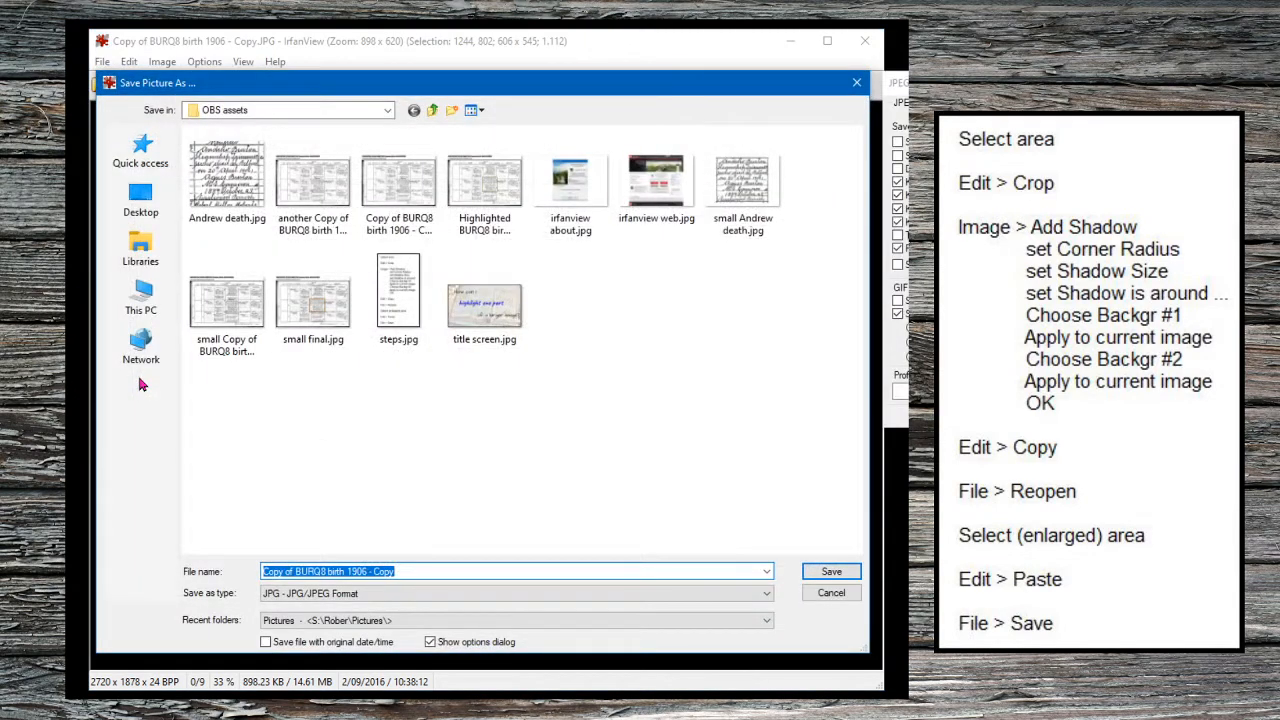
{"action": "left_click", "coordinate": [296, 572]}
{"action": "key", "text": "BackSpace"}
{"action": "key", "text": "BackSpace"}
{"action": "key", "text": "BackSpace"}
{"action": "key", "text": "BackSpace"}
{"action": "key", "text": "BackSpace"}
{"action": "key", "text": "BackSpace"}
{"action": "key", "text": "BackSpace"}
{"action": "key", "text": "BackSpace"}
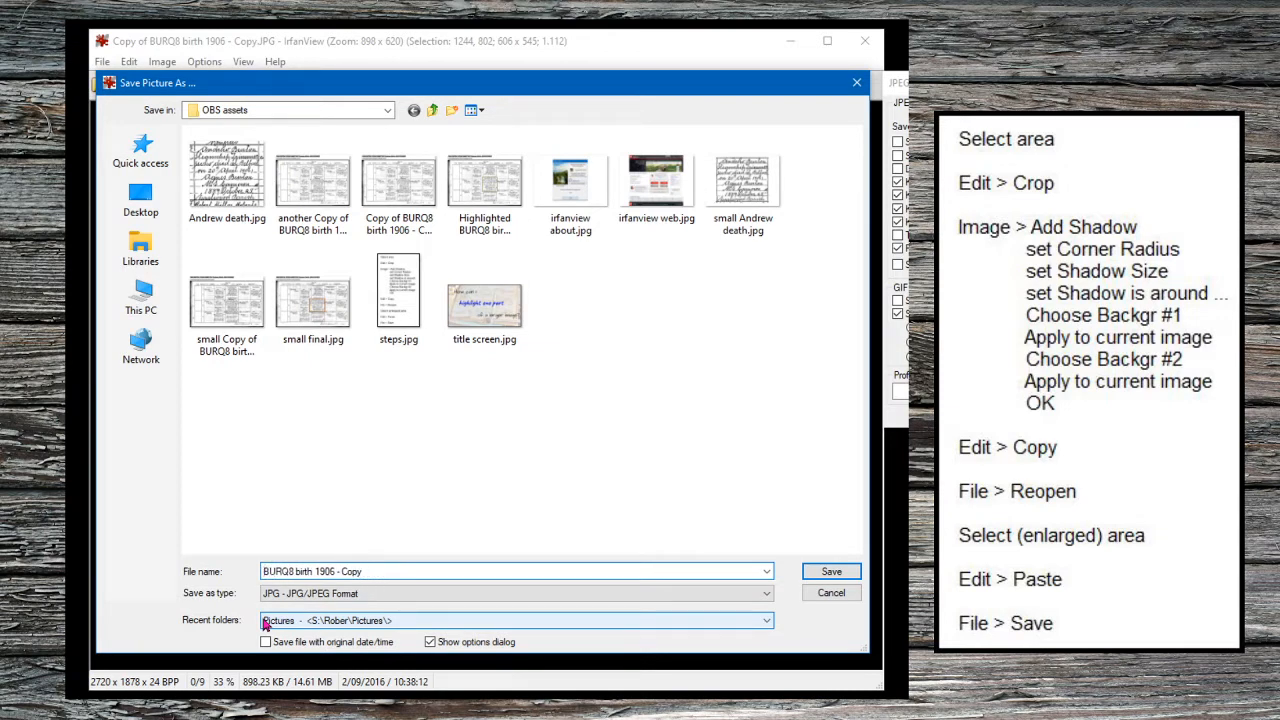
{"action": "type", "text": "highl"}
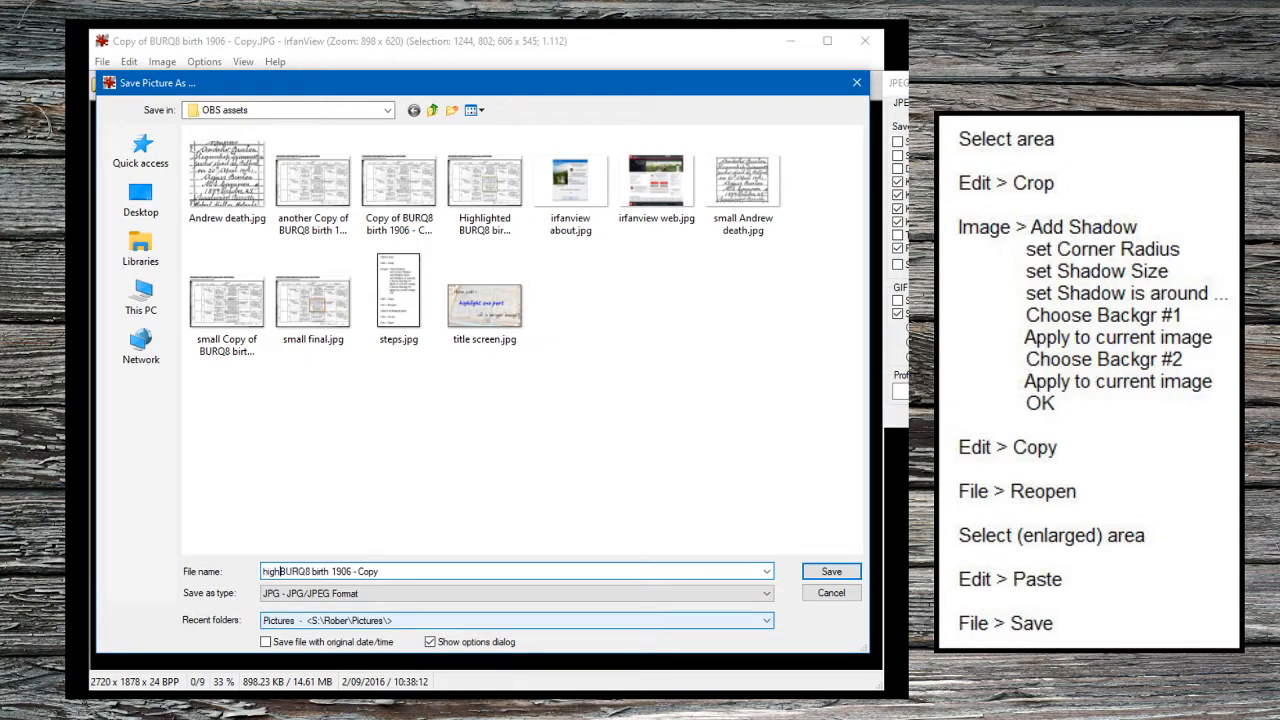
{"action": "type", "text": "ighted"}
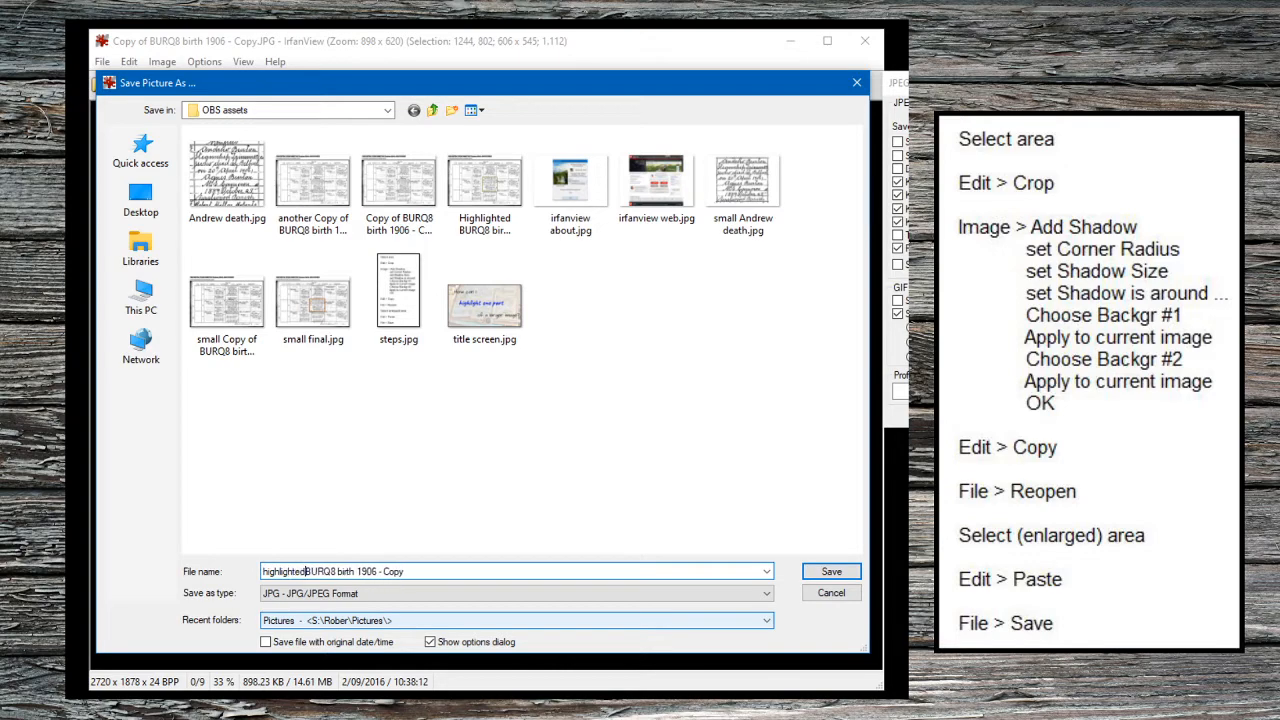
{"action": "left_click", "coordinate": [833, 571]}
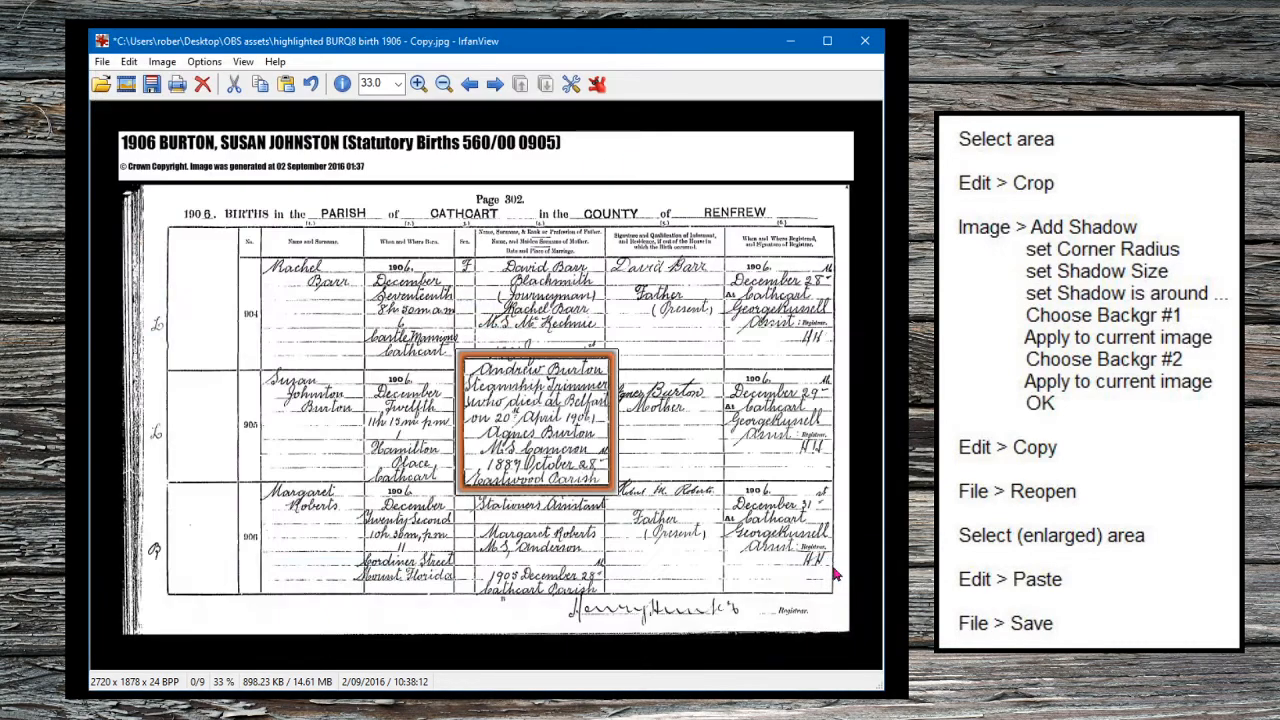